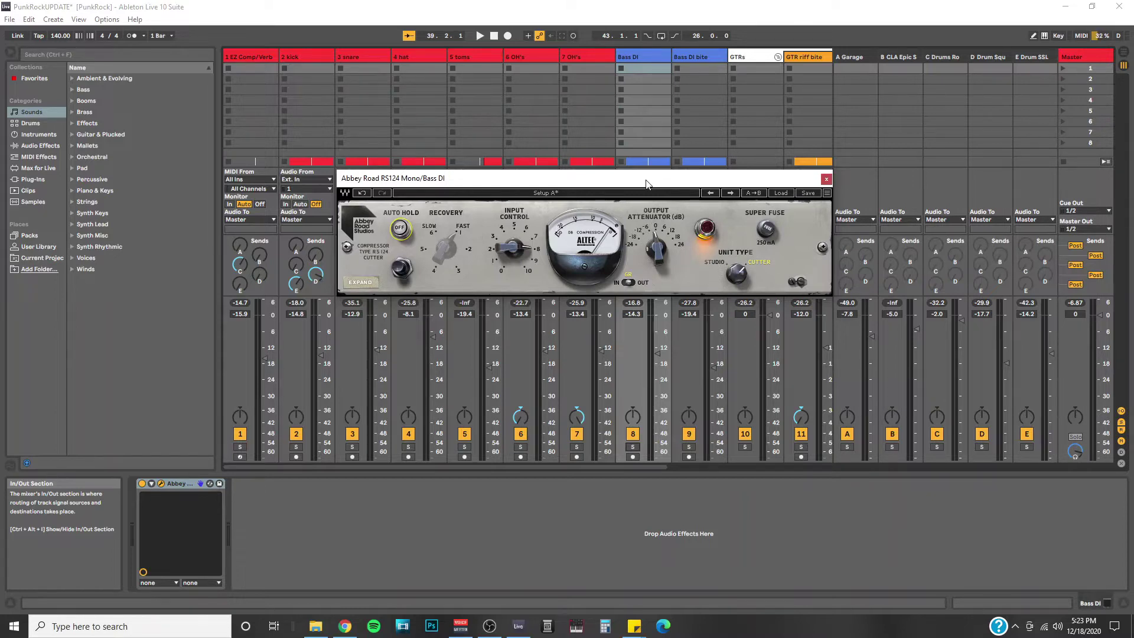
Step: Play the song briefly and stop playback at bar 52
key(space)
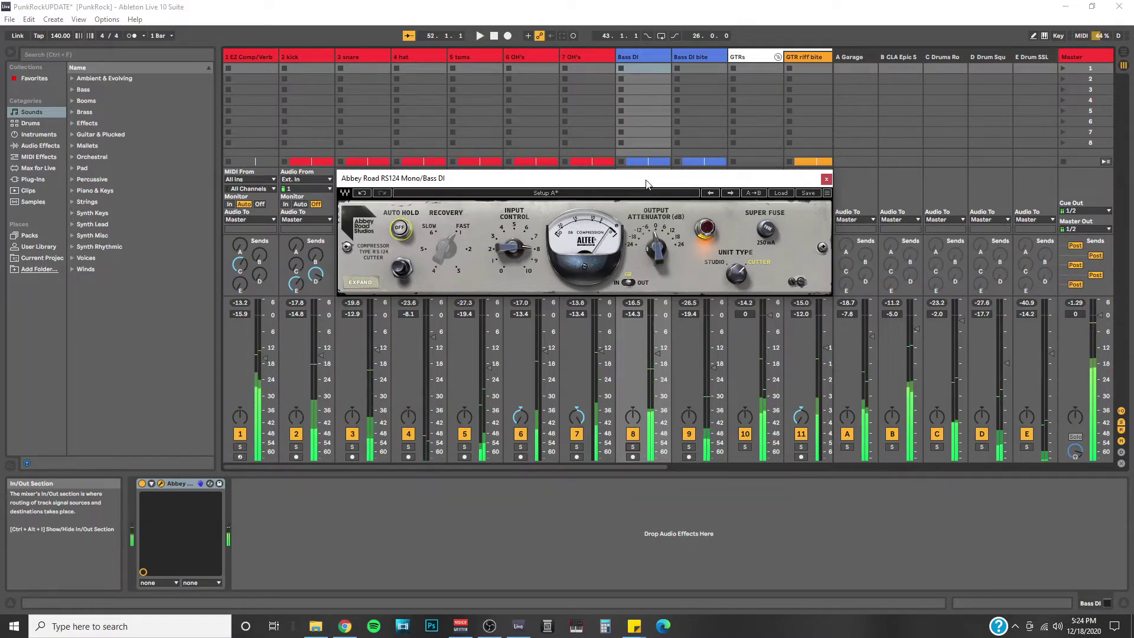
key(space)
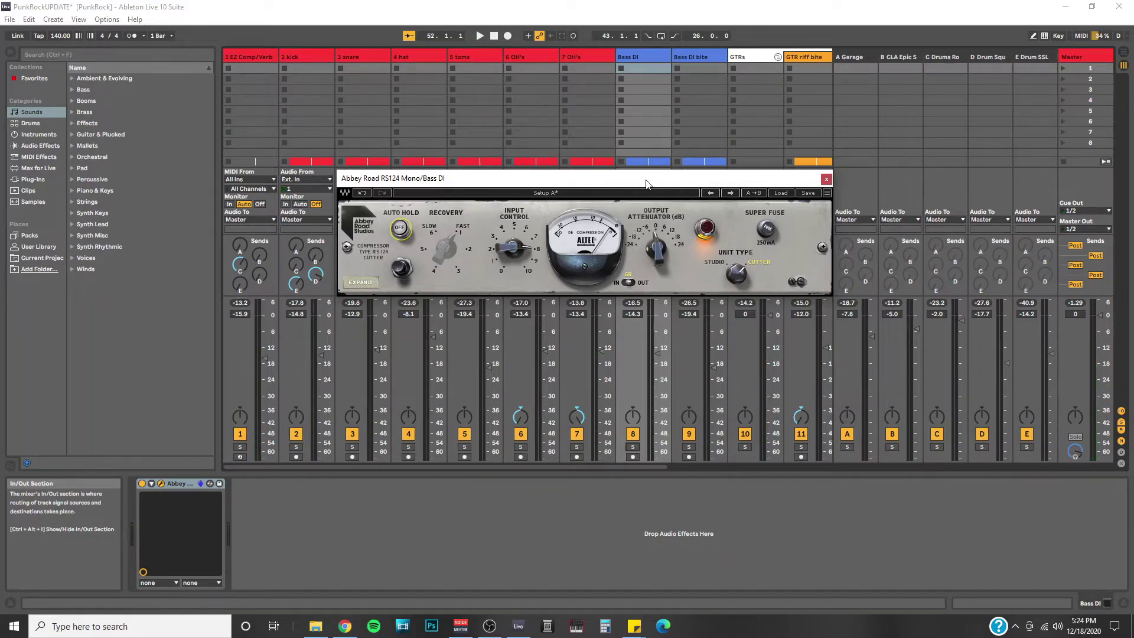
click(634, 447)
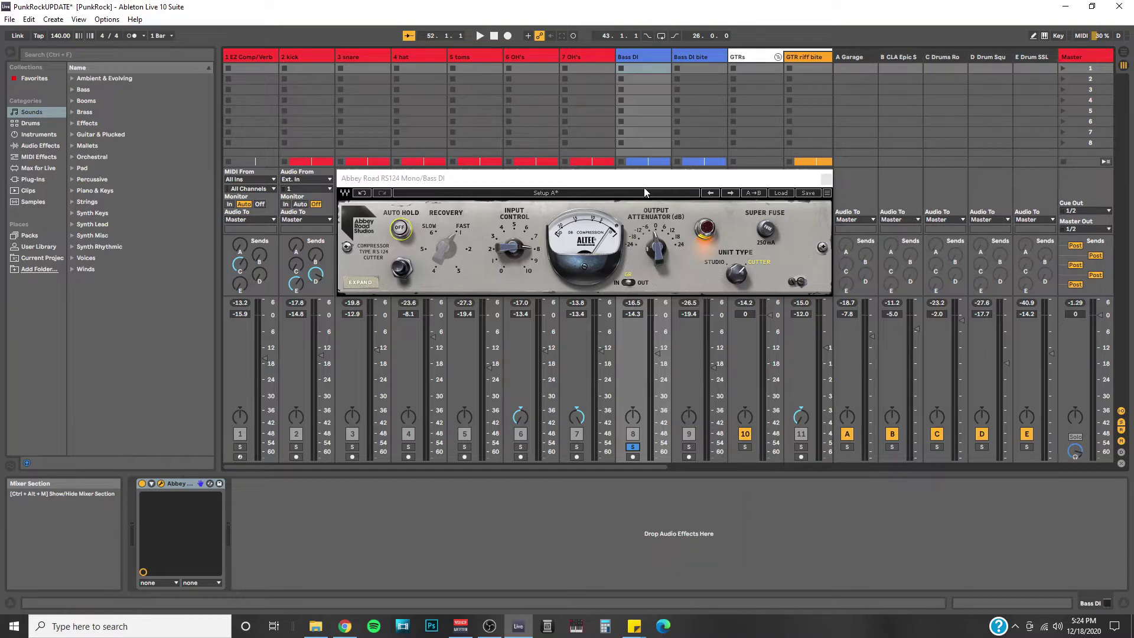
key(space)
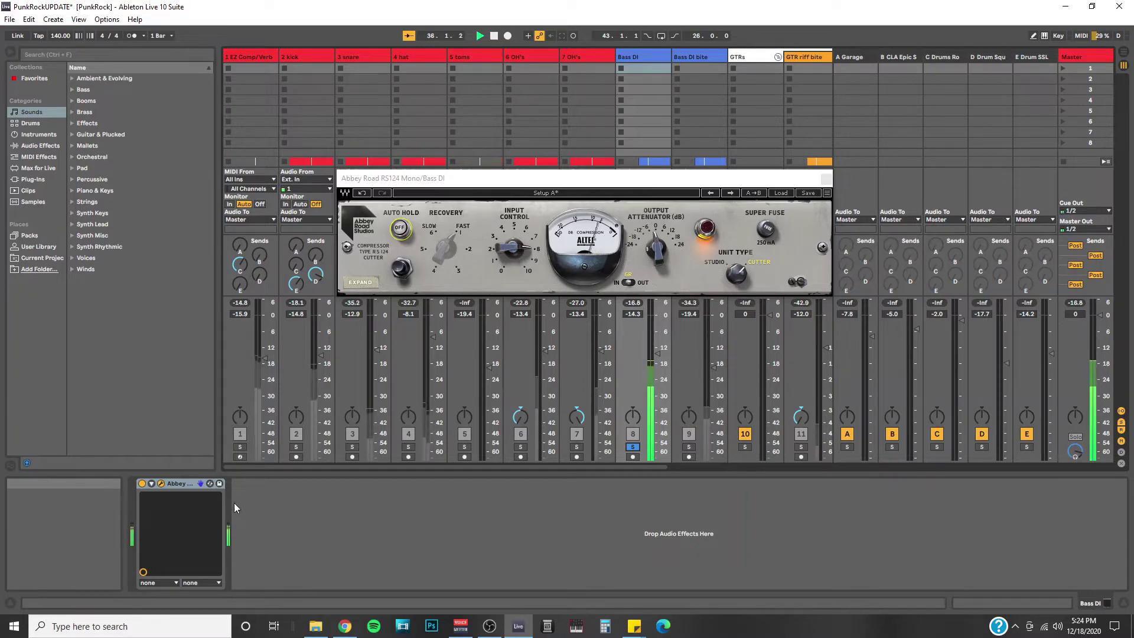
click(142, 484)
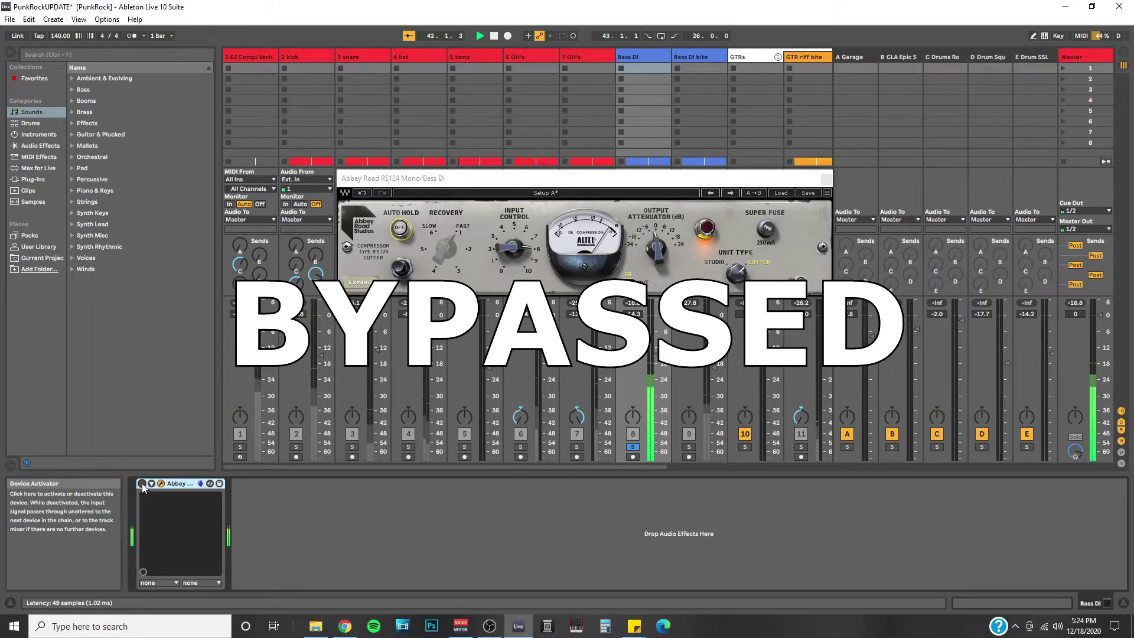
click(142, 484)
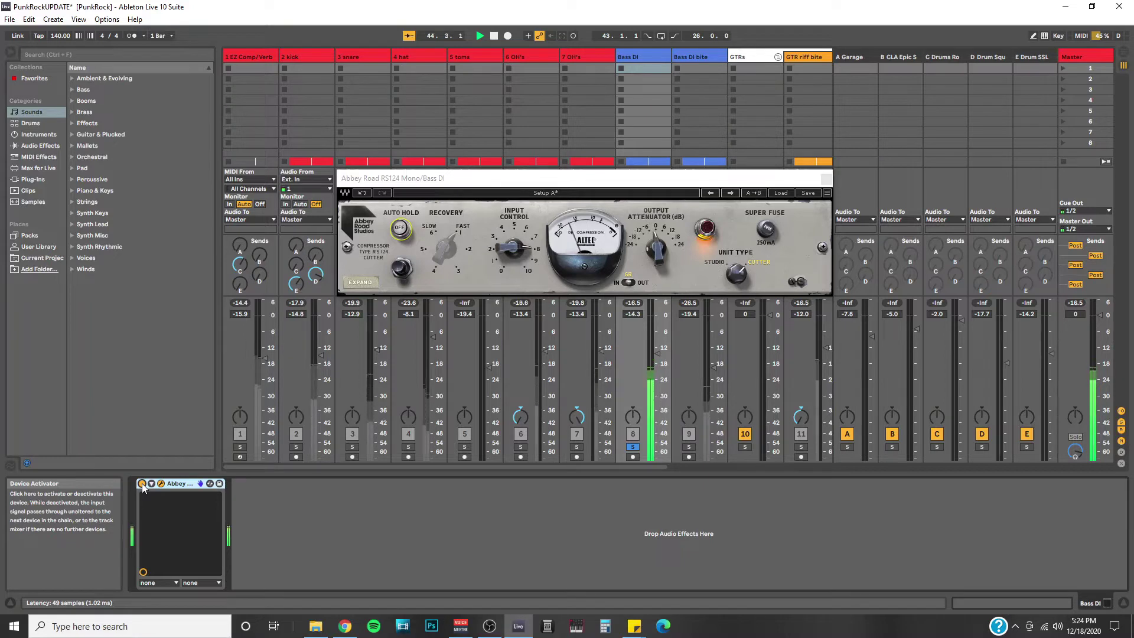
click(143, 484)
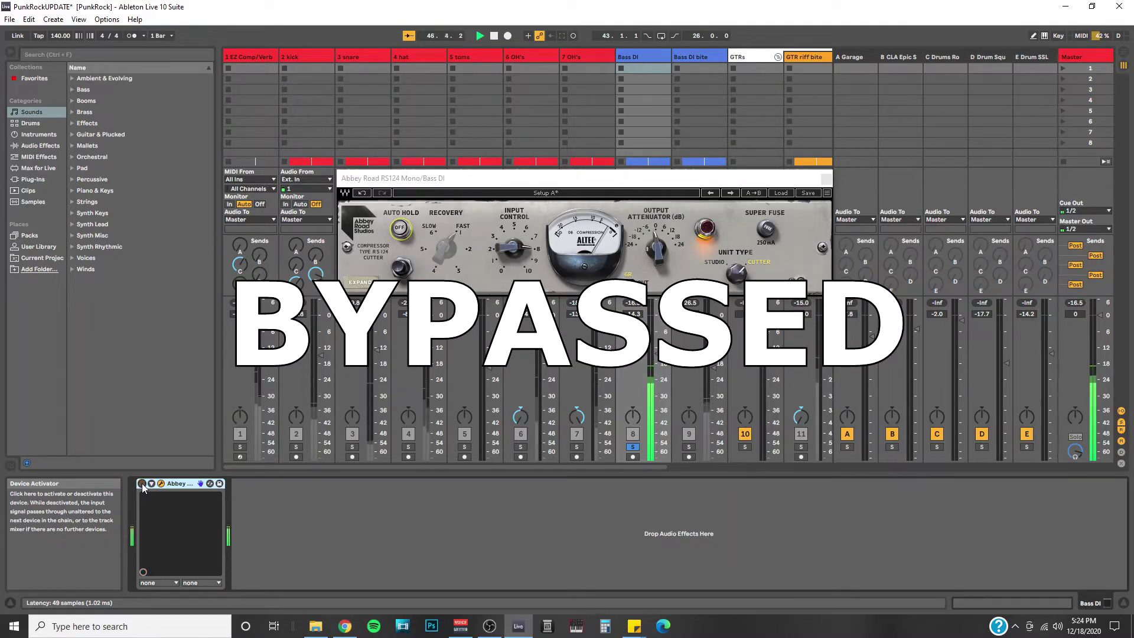
click(143, 484)
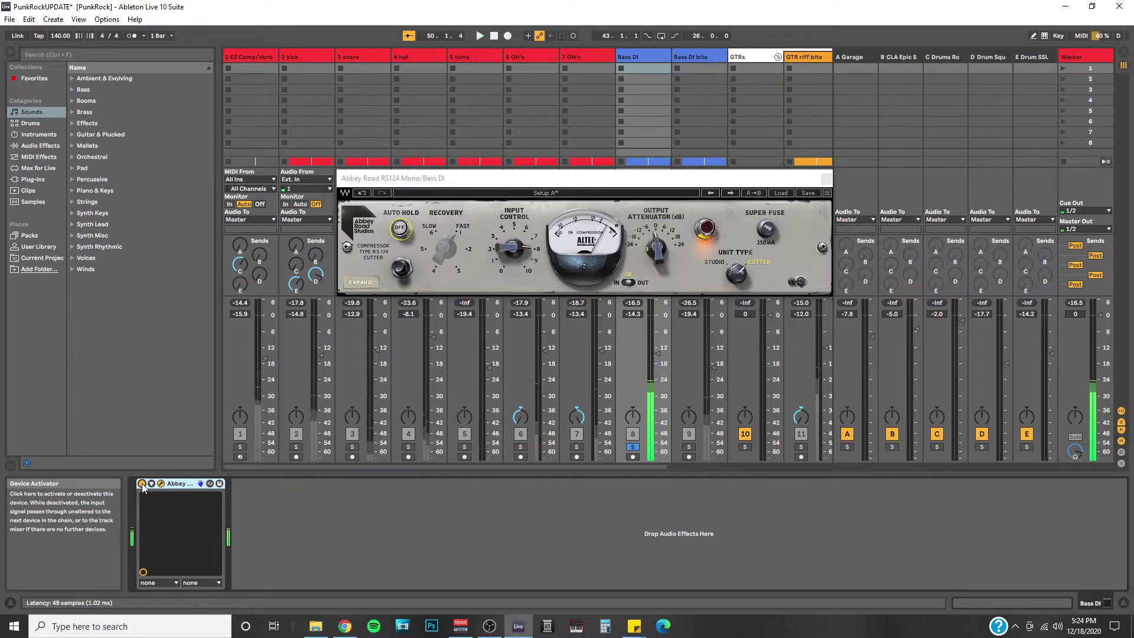
key(space)
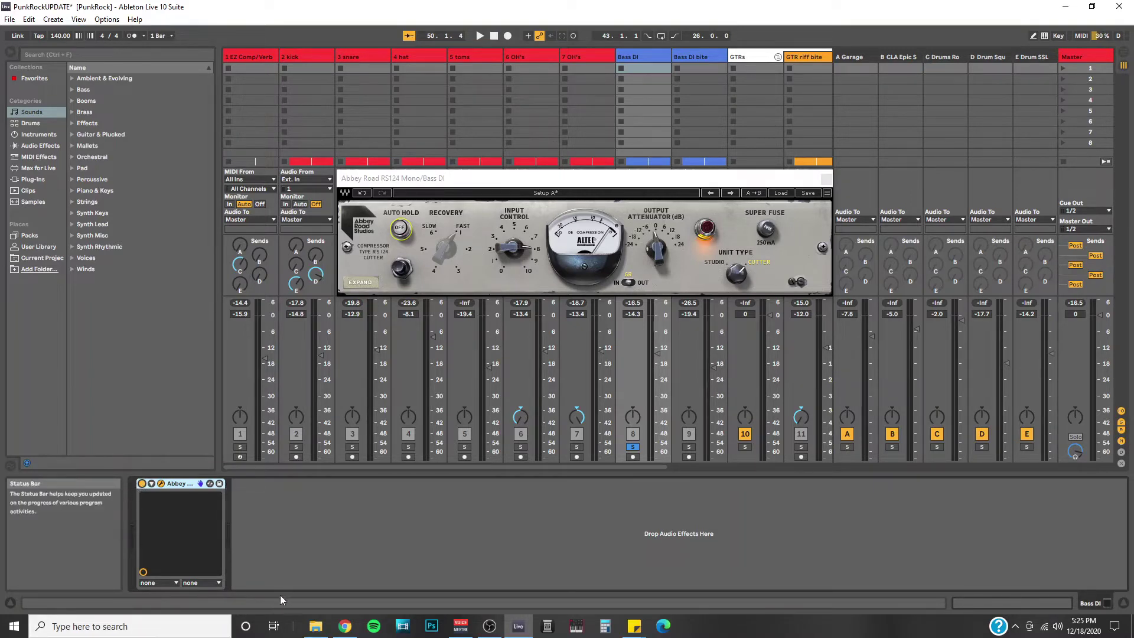
click(345, 625)
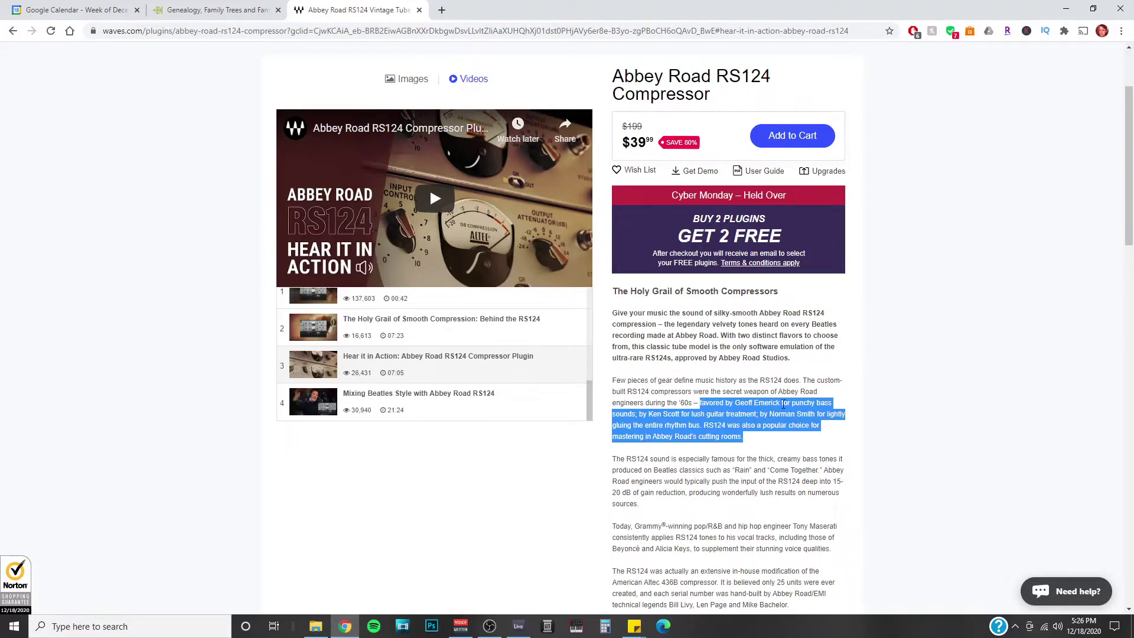
drag(613, 526, 694, 549)
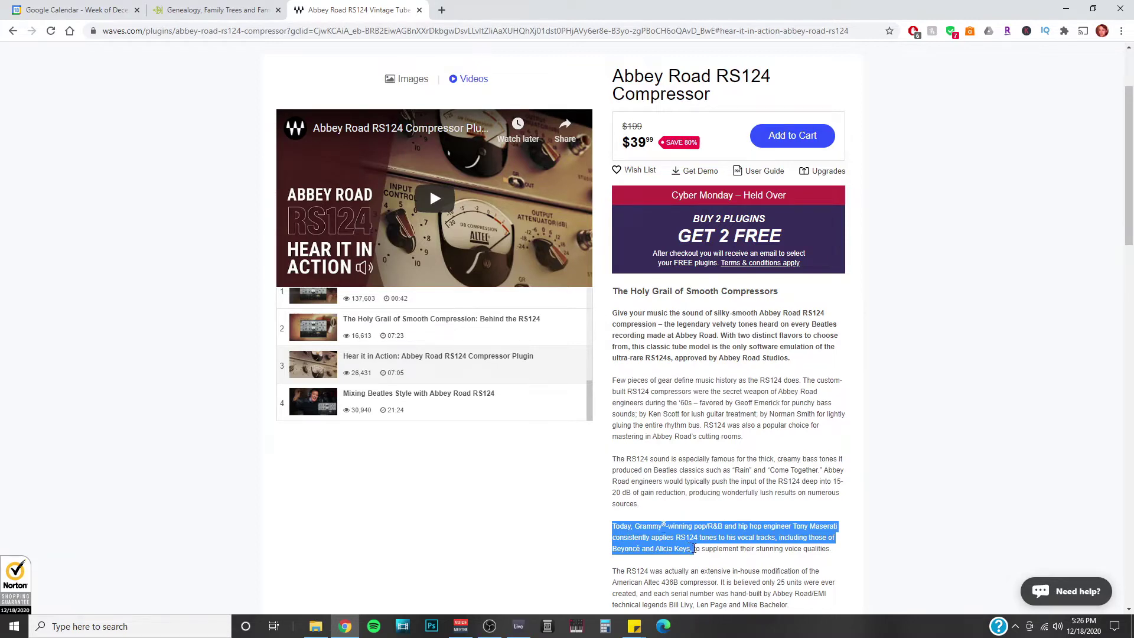
key(alt+Tab)
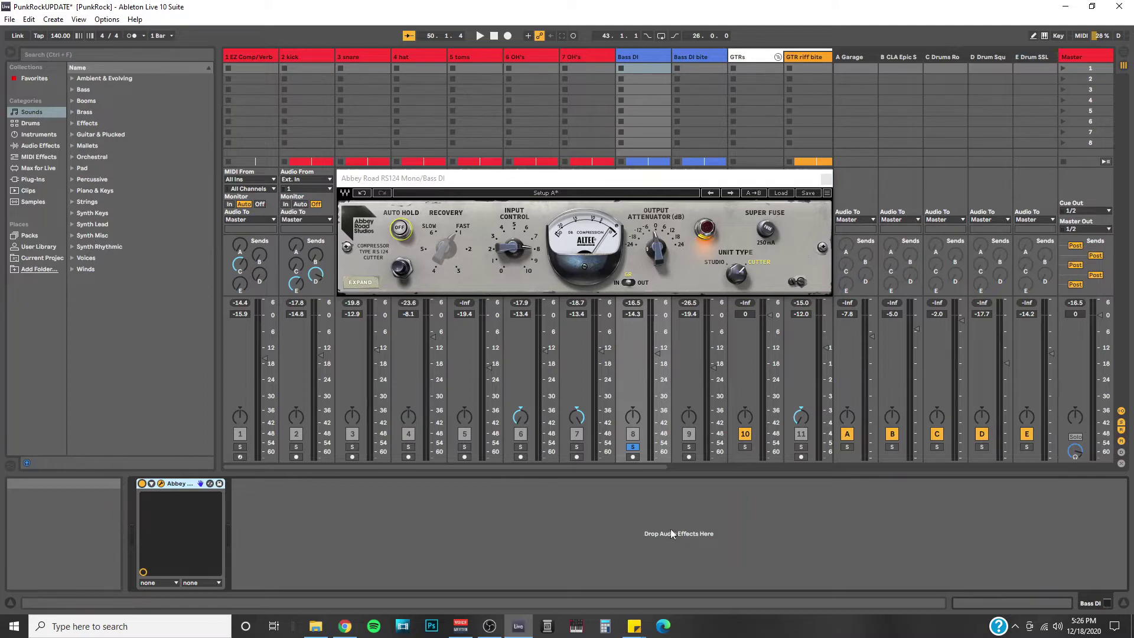
Step: Expand the RS124's extended panel and lower Mix from 100.0 to 99.1
click(400, 268)
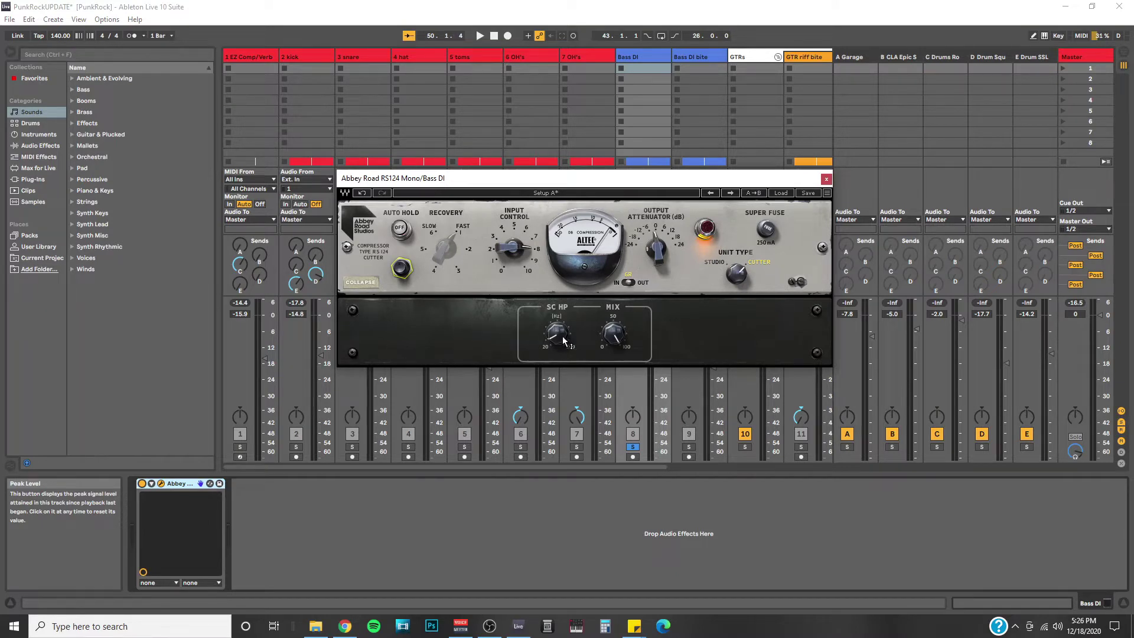
mouse_move(563, 341)
mouse_move(614, 339)
click(614, 339)
drag(614, 337, 615, 365)
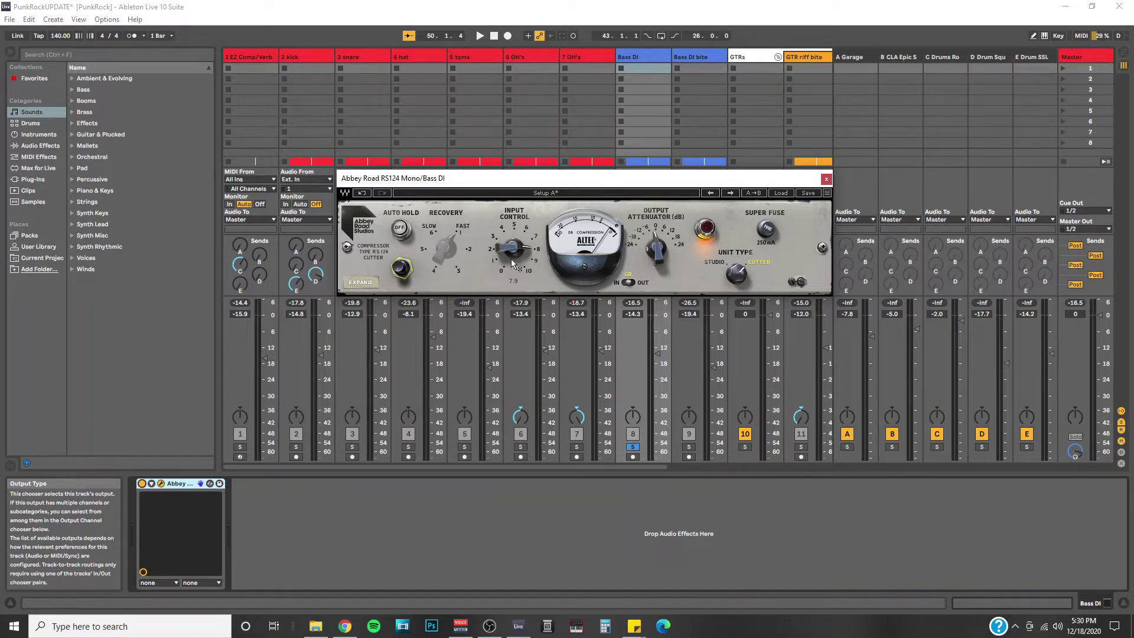
Step: Audition the bass, then raise the RS124 Input Control from 7.9 to 10.0 during playback
key(space)
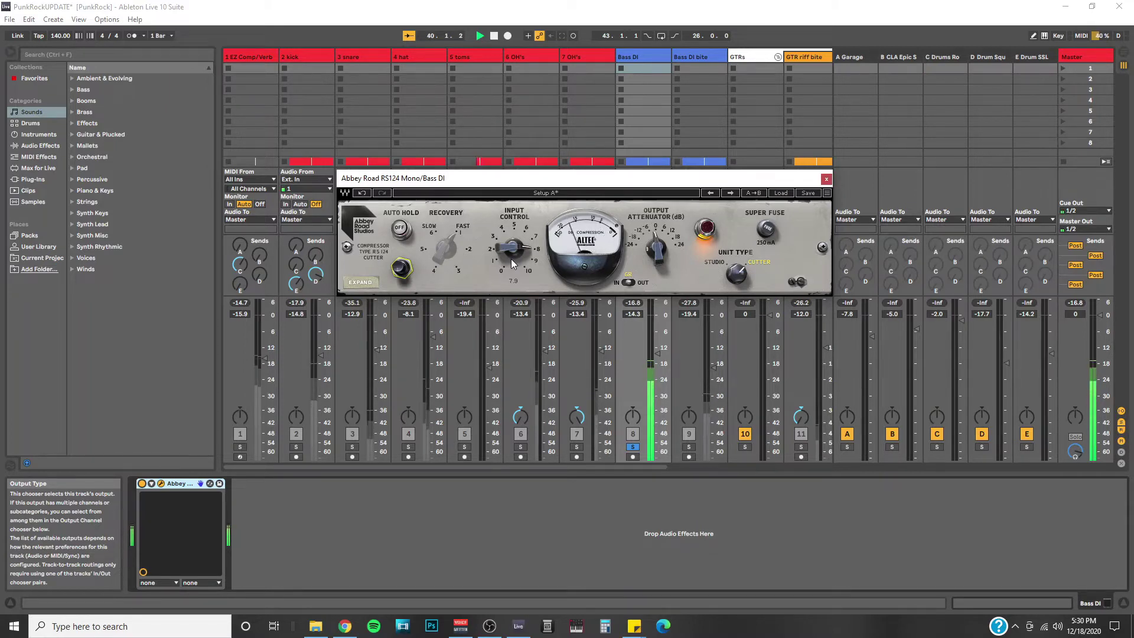
key(space)
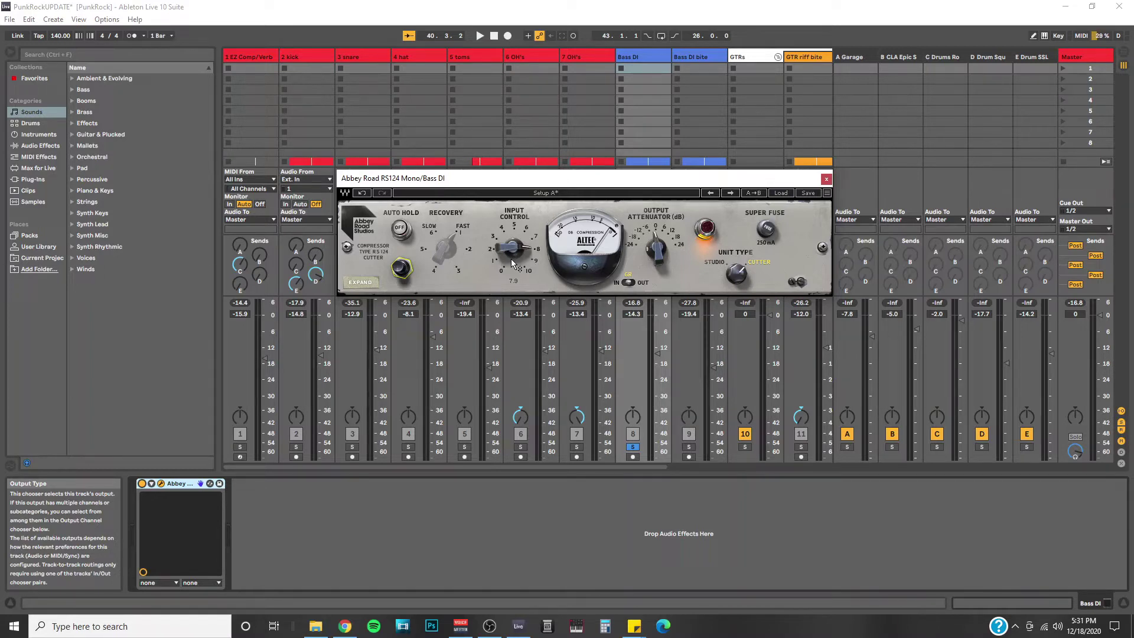
key(space)
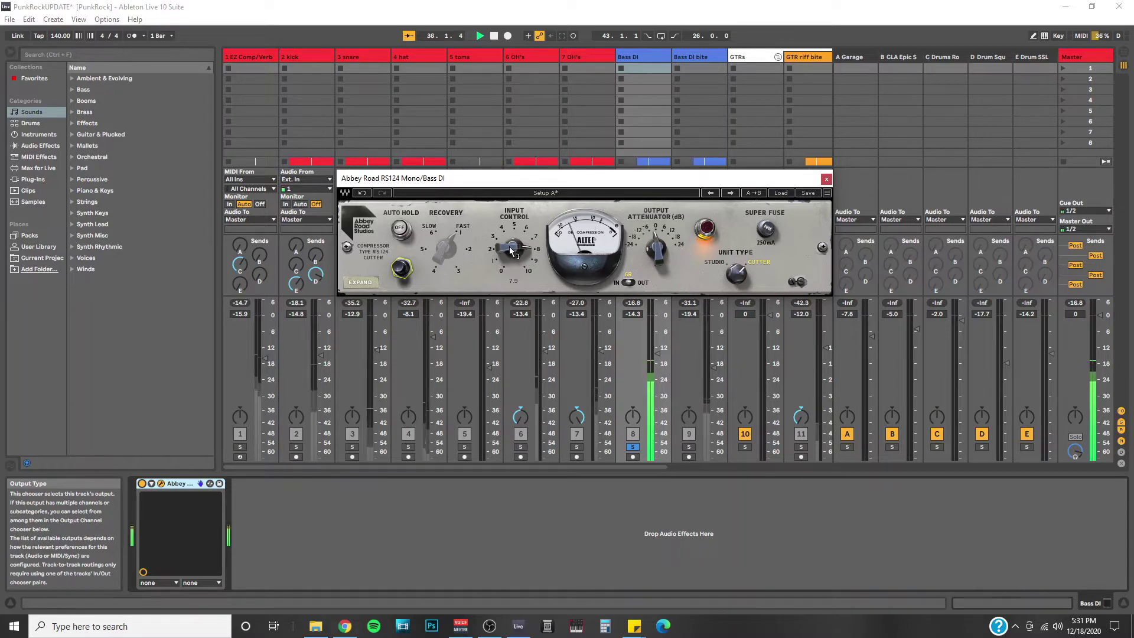
mouse_move(512, 249)
mouse_down()
mouse_move(511, 232)
mouse_move(511, 292)
mouse_move(512, 245)
mouse_up()
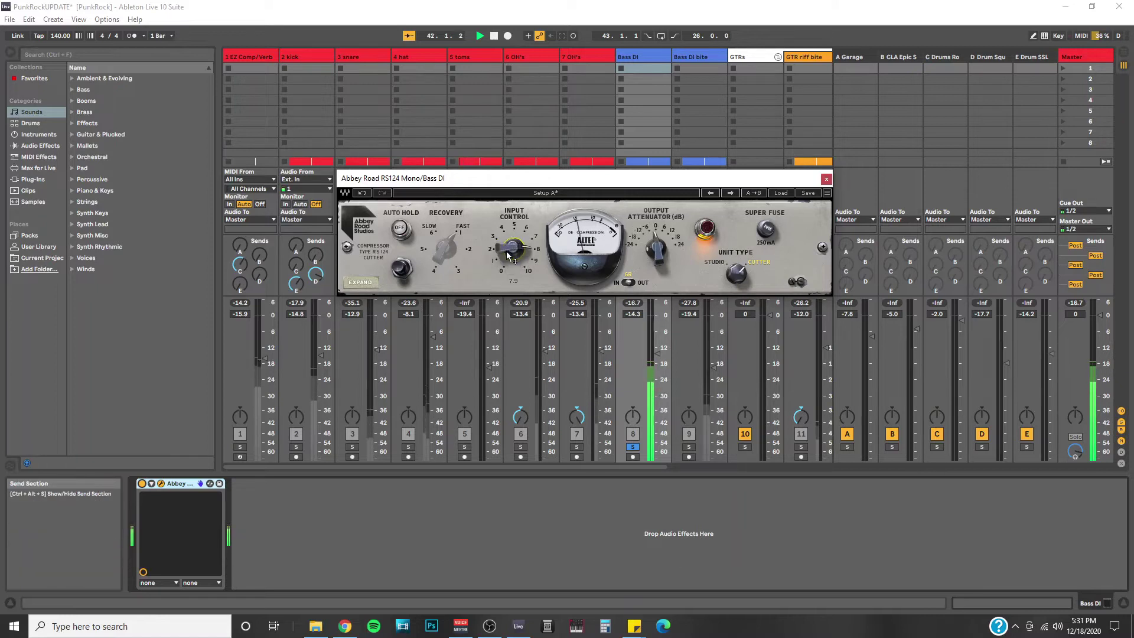
Step: Switch the RS124 VU meter to input level and audition the bass briefly
click(628, 282)
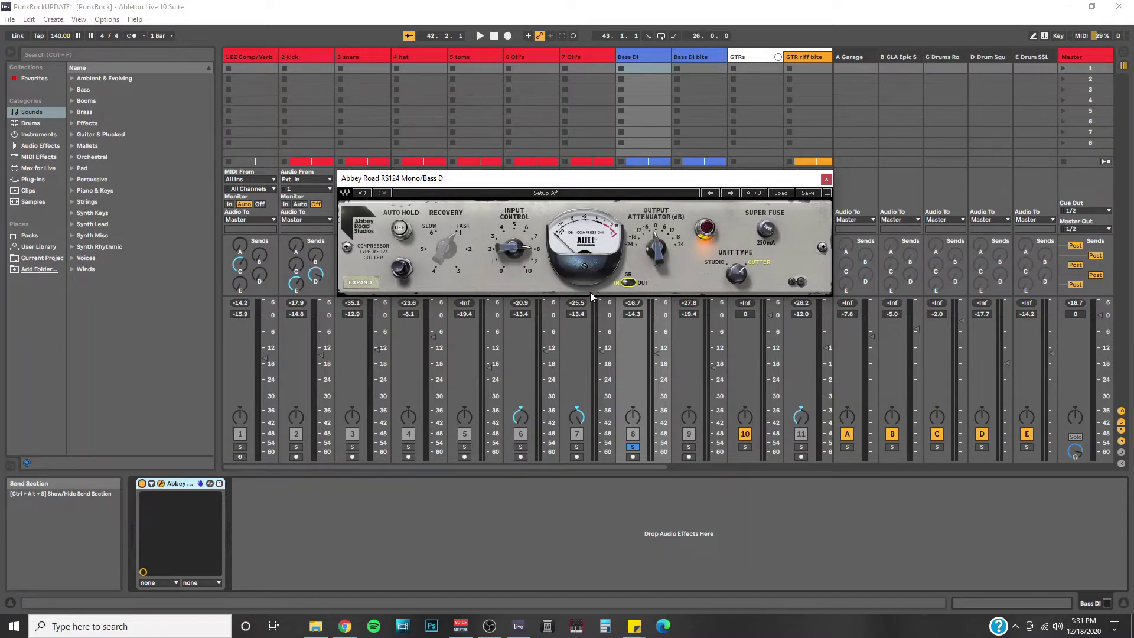
key(space)
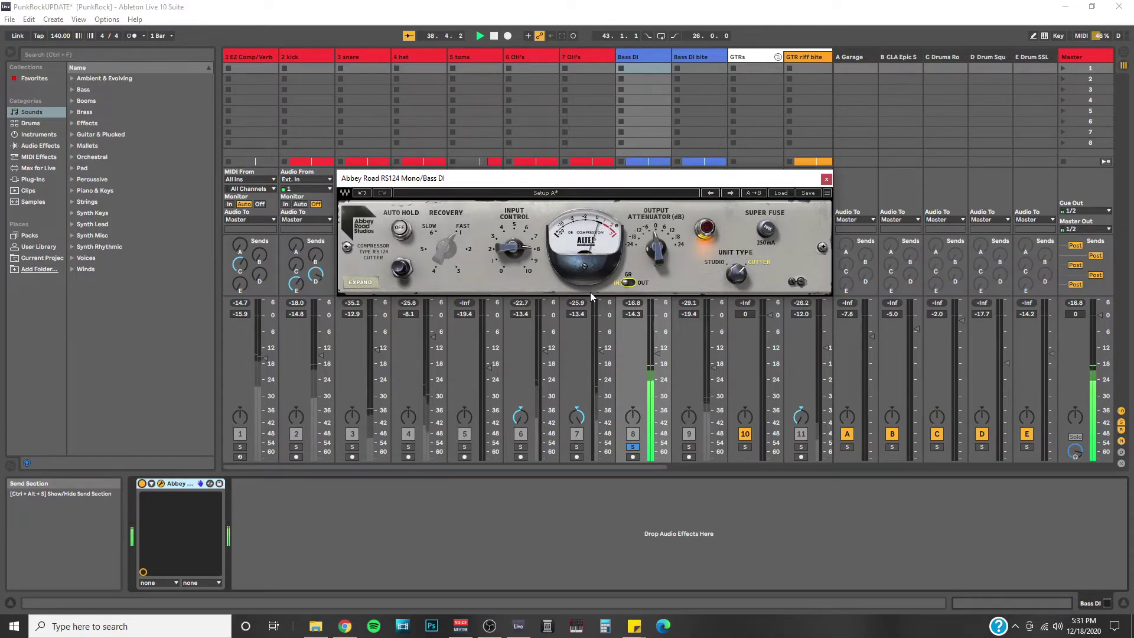
key(space)
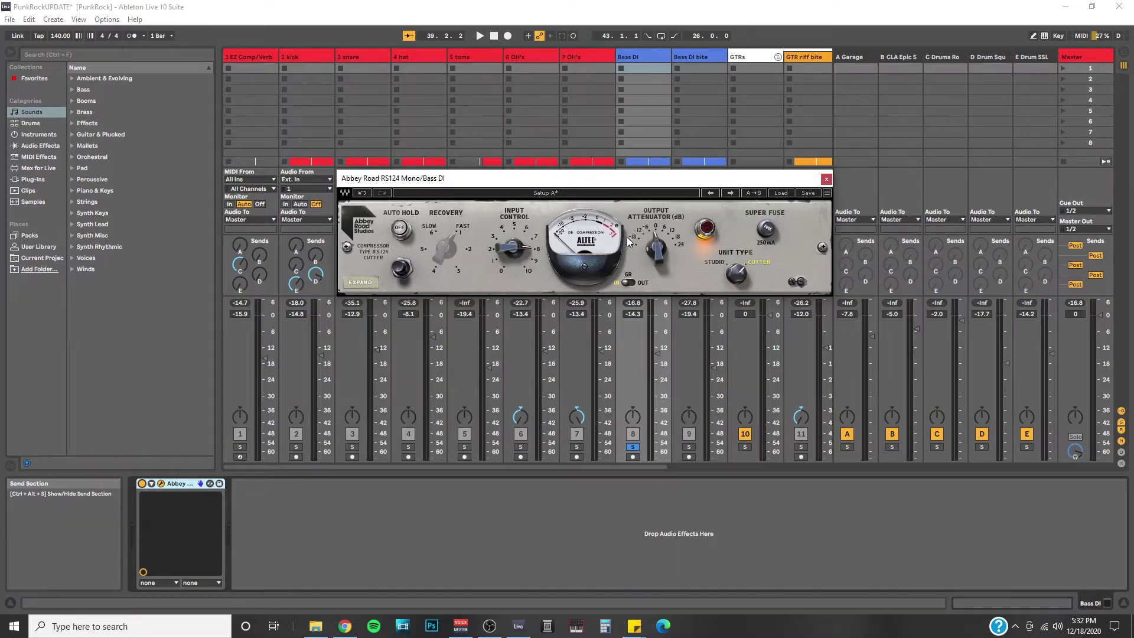
mouse_move(517, 252)
Step: Toggle the RS124 meter between gain reduction and output, finishing with OUT lit
click(626, 282)
click(630, 283)
click(630, 283)
click(630, 283)
Step: Compare GR and output metering during playback, then check the Output Attenuator reads -2.2
click(628, 283)
key(space)
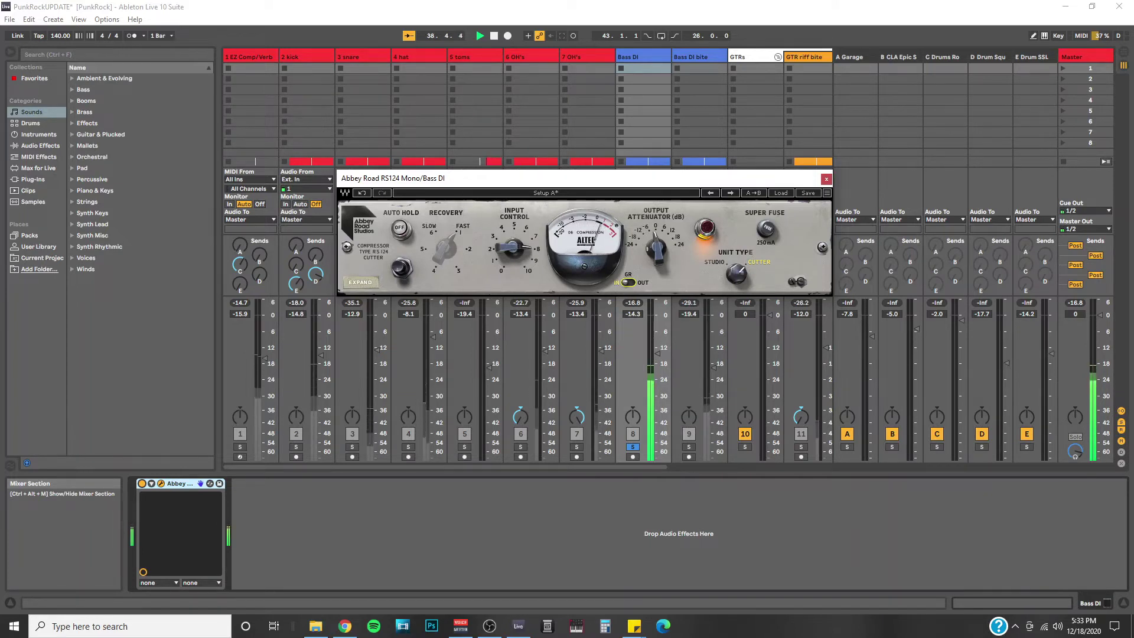
click(630, 283)
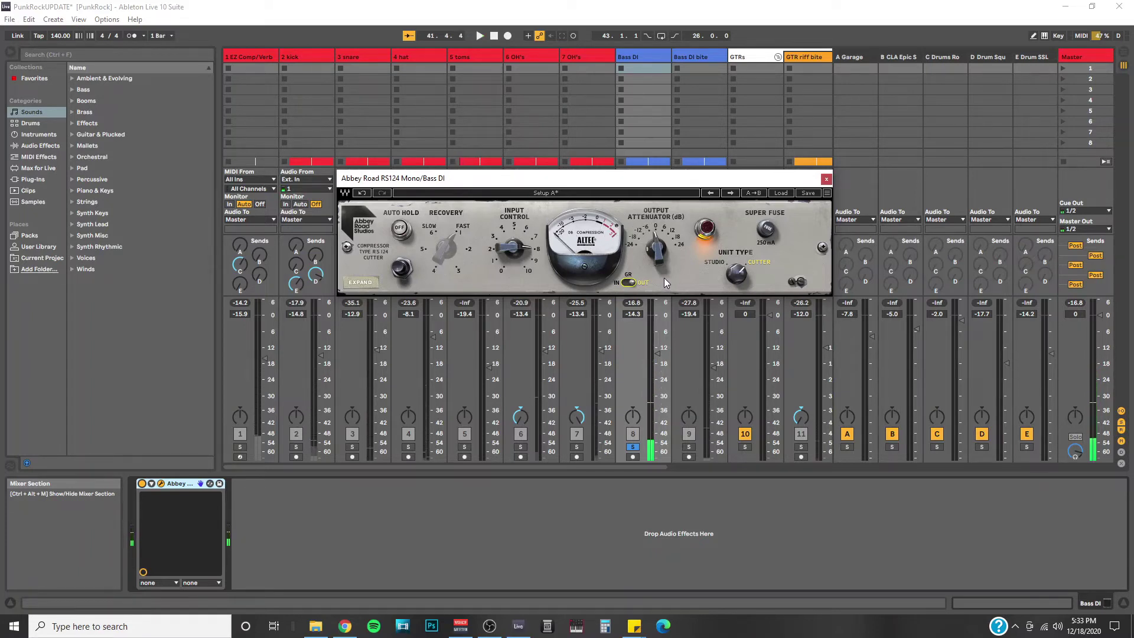
key(space)
click(657, 247)
Step: During playback, compare the Studio and Cutter unit types twice, ending on Cutter
key(space)
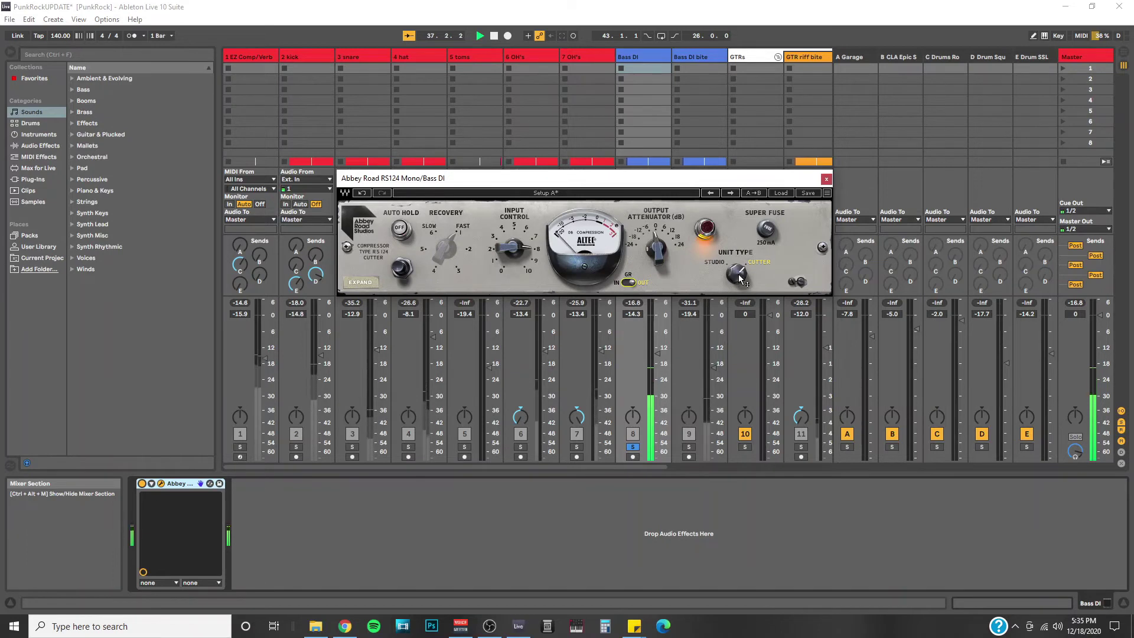
click(737, 273)
click(738, 273)
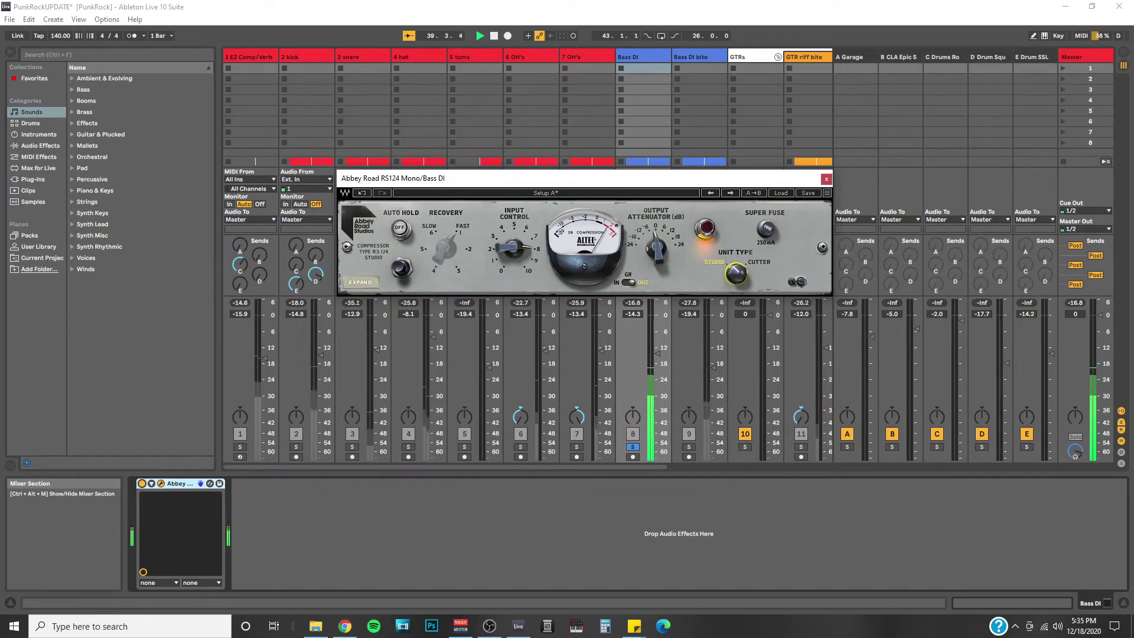
click(737, 273)
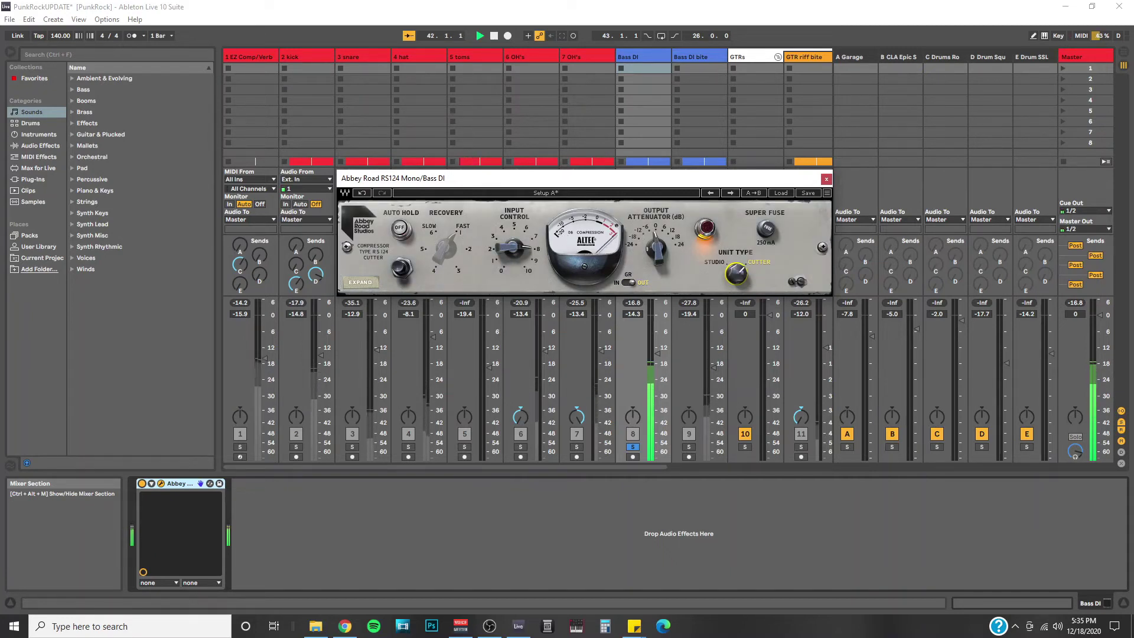
click(738, 273)
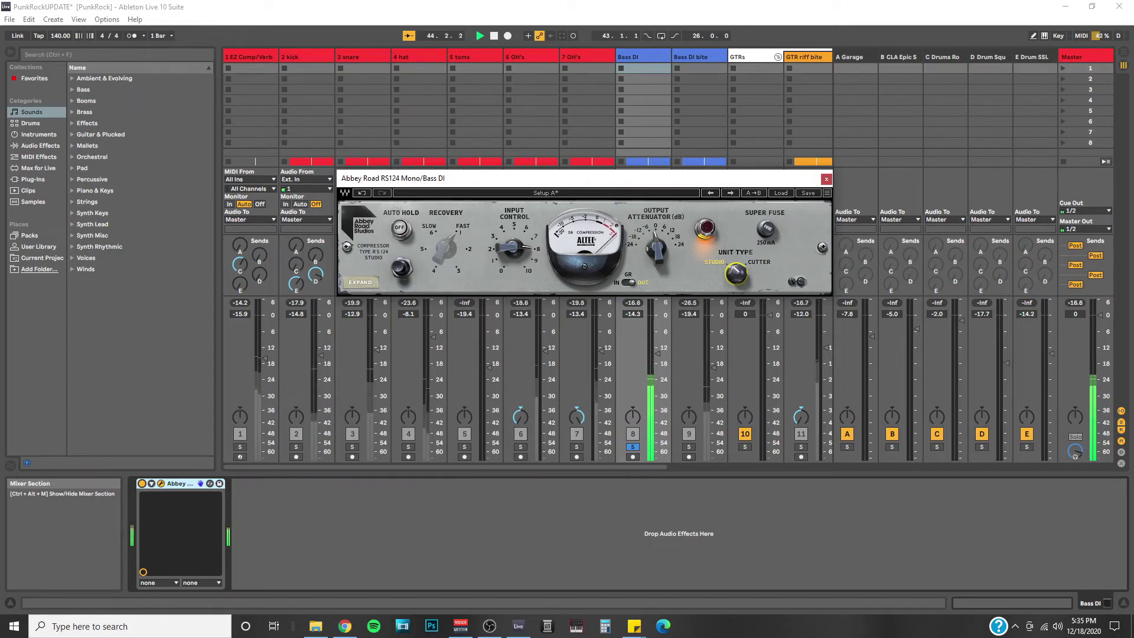
click(737, 273)
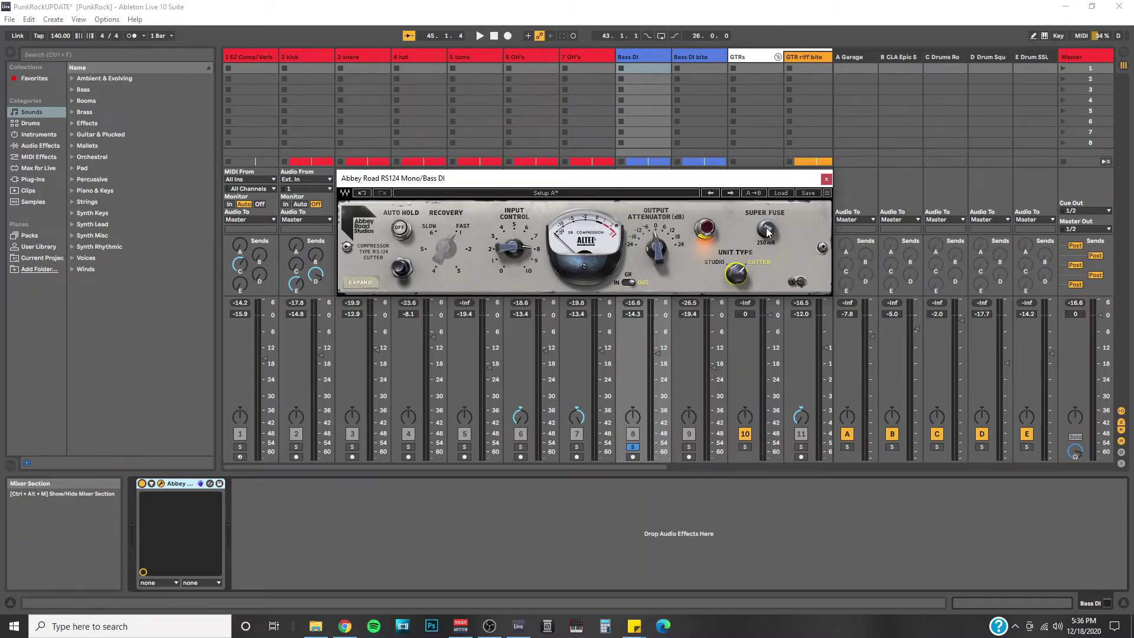
Step: Play the song and A/B the RS124 by bypassing it, then re-enabling it
key(space)
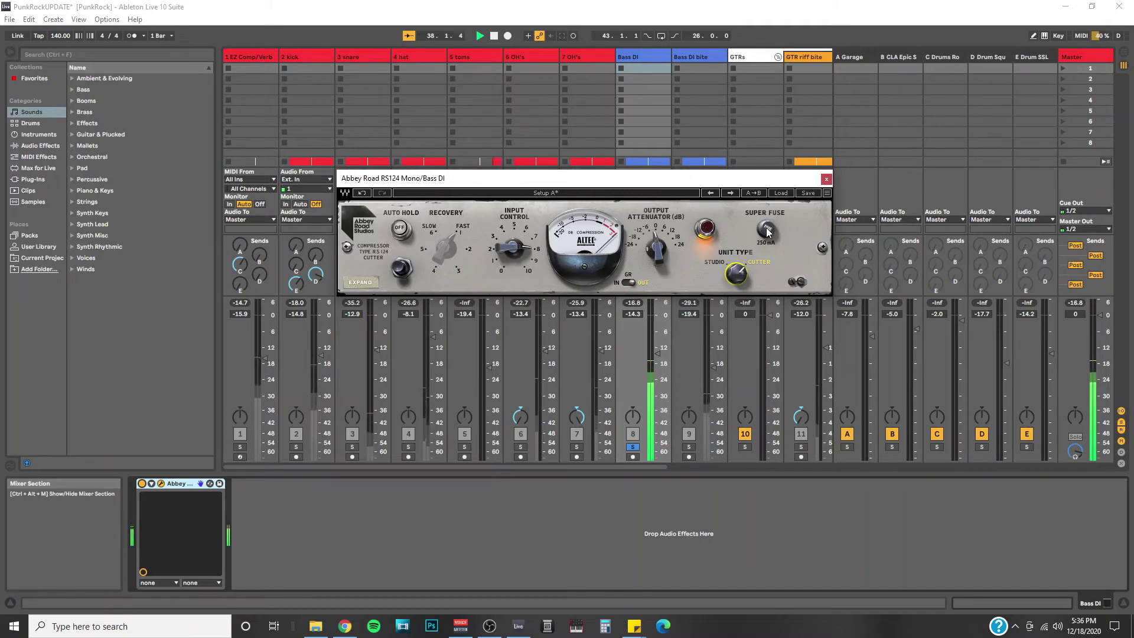
click(766, 232)
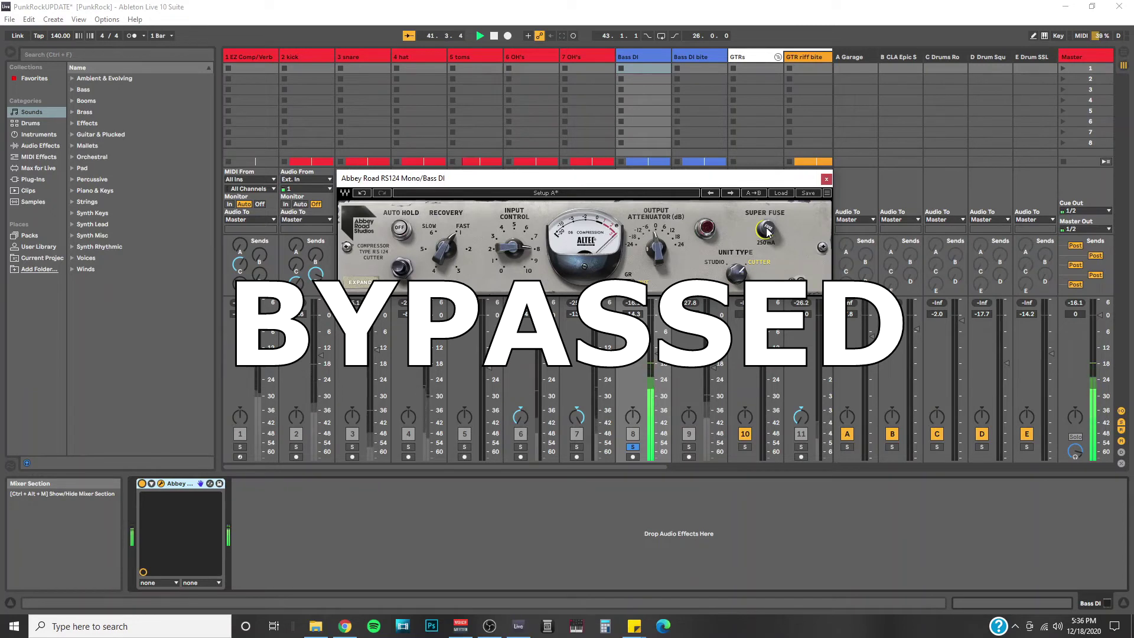
click(767, 232)
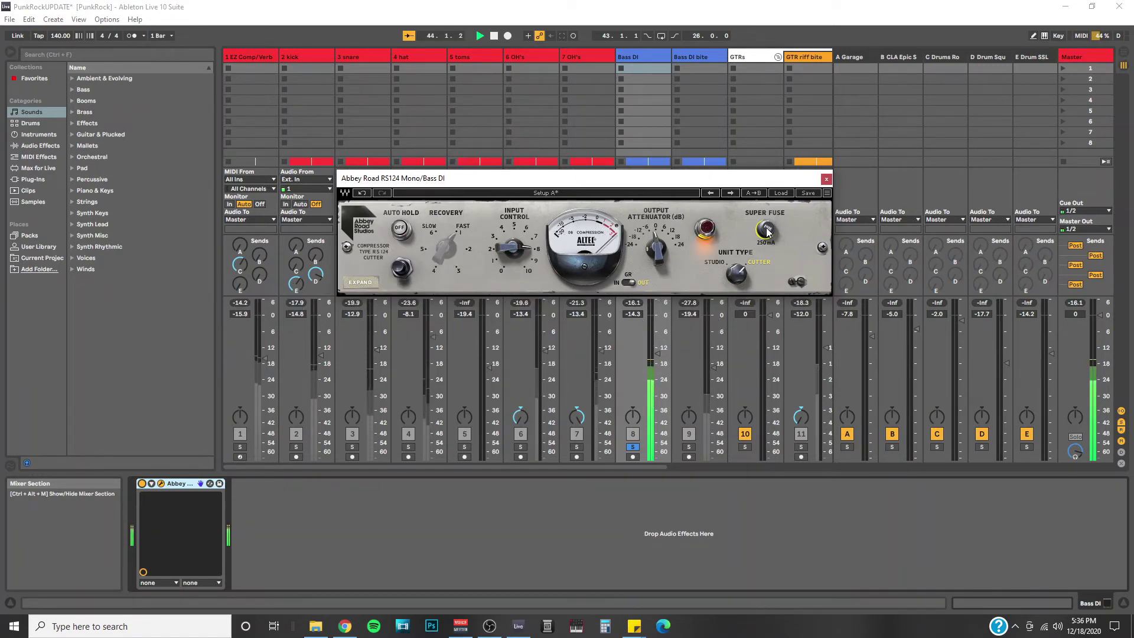
Step: Stop playback, set the RS124 meter to GR and switch the Super Fuse setting
key(space)
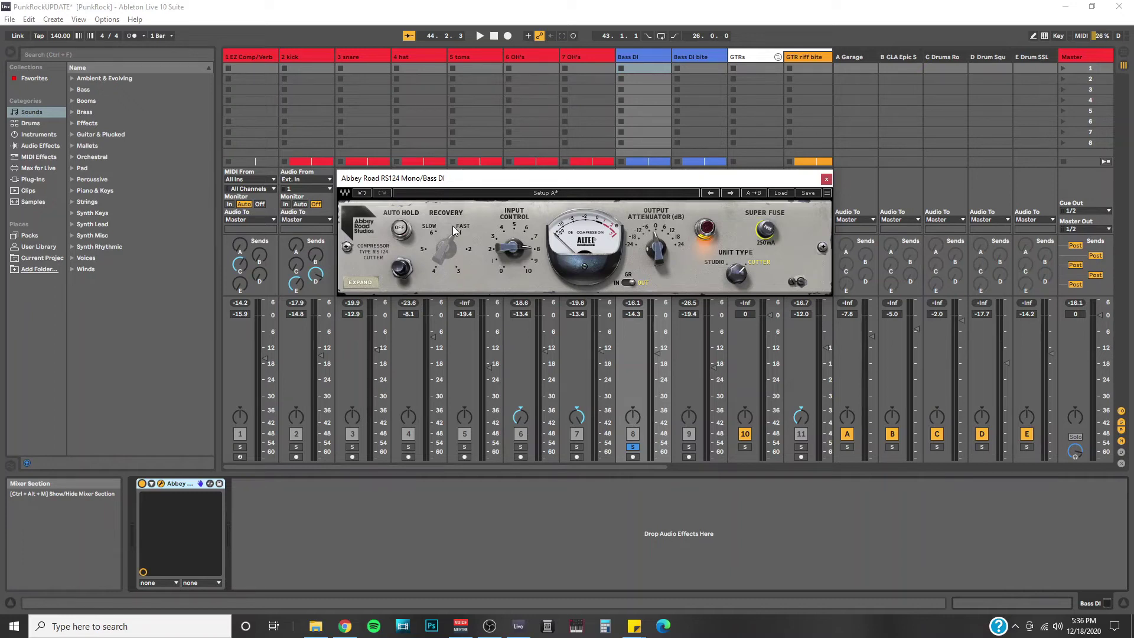
click(629, 276)
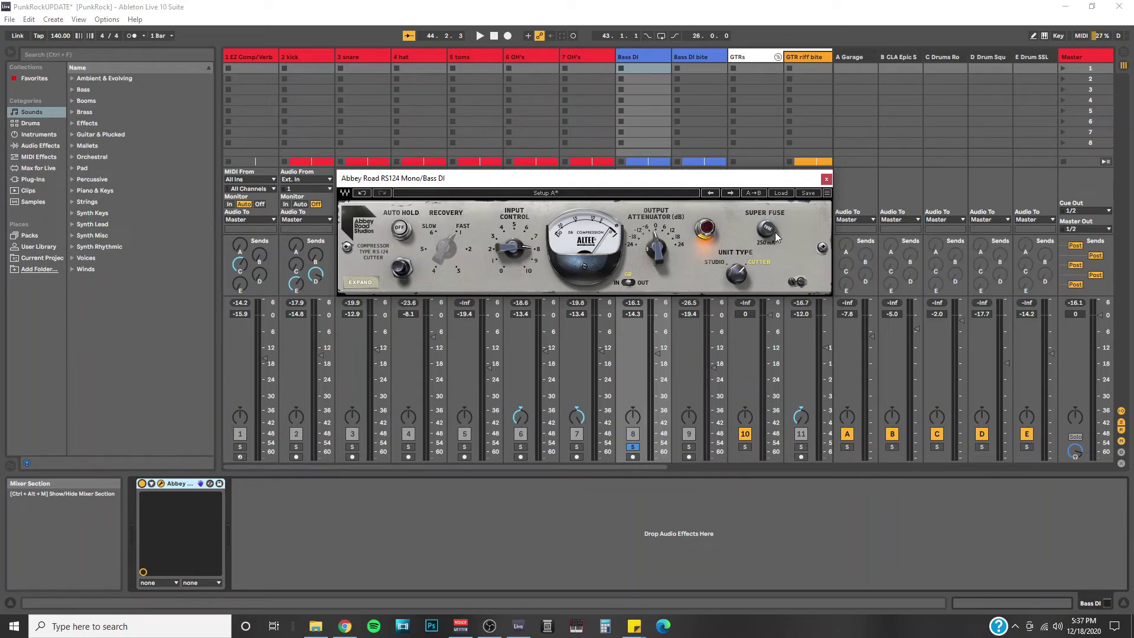
click(763, 232)
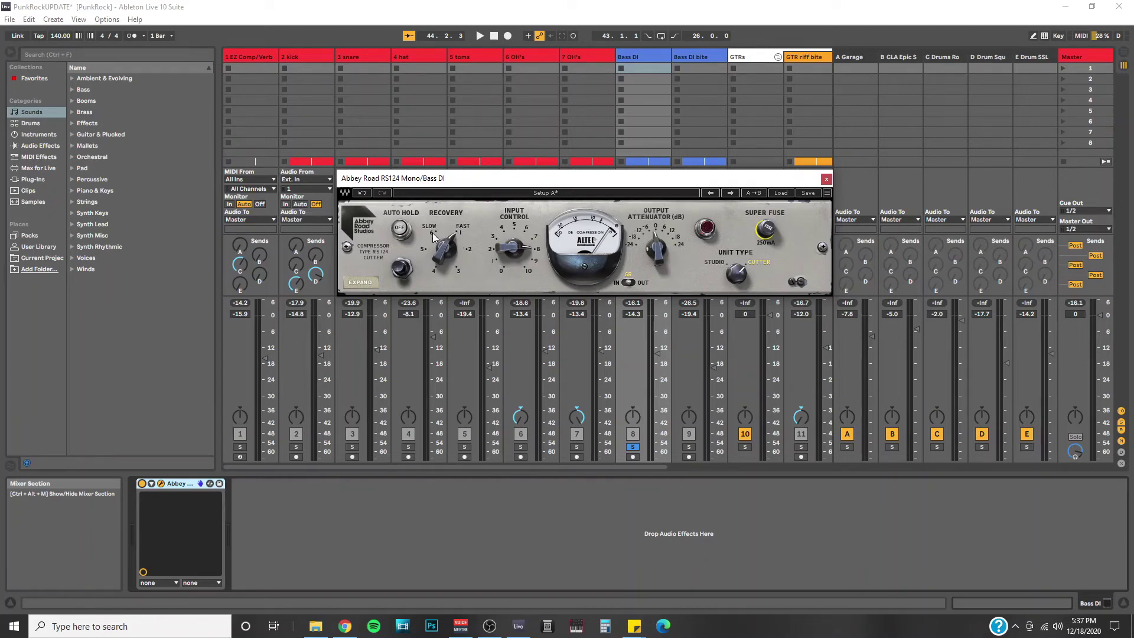
Step: Sweep Recovery toward Slow and back to Fast, engage Super Fuse, and audition it
key(space)
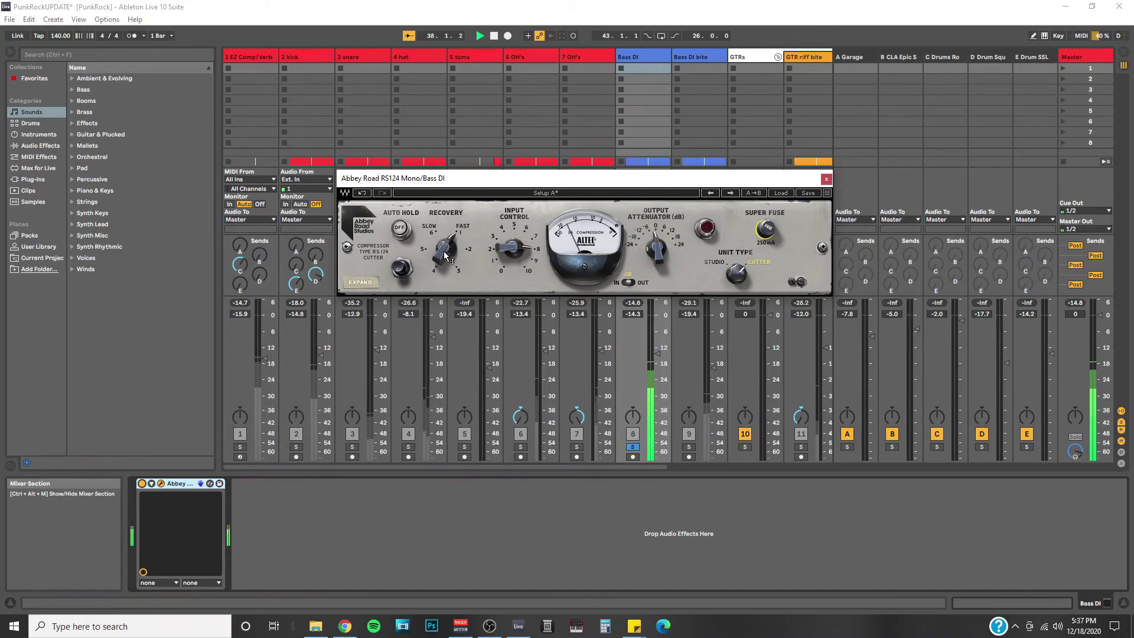
drag(446, 249, 450, 270)
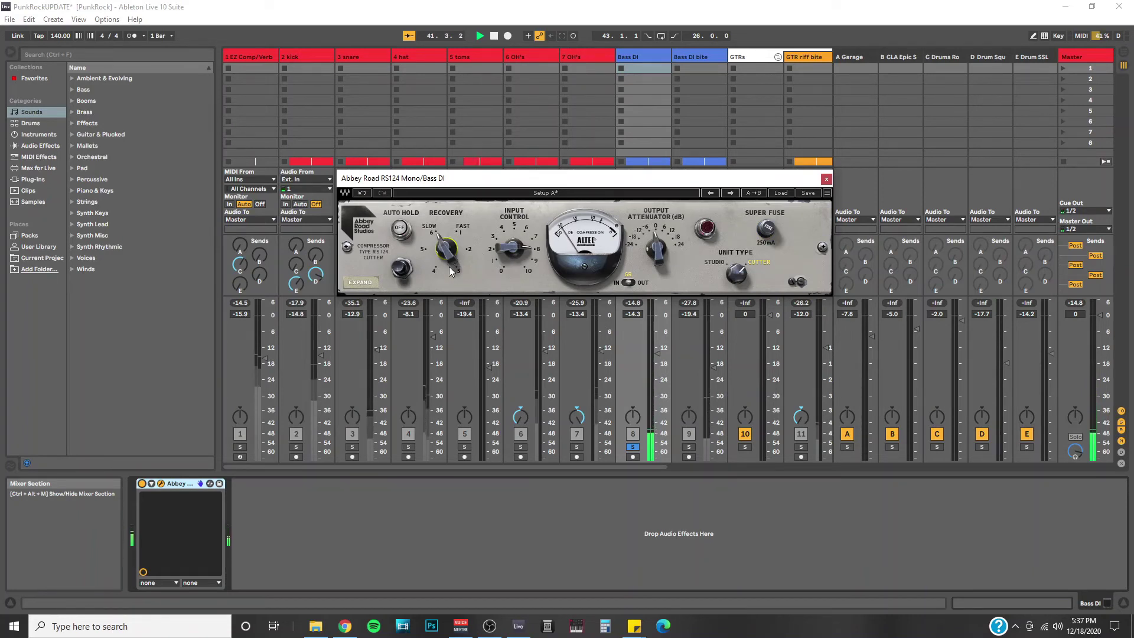
drag(451, 267, 451, 250)
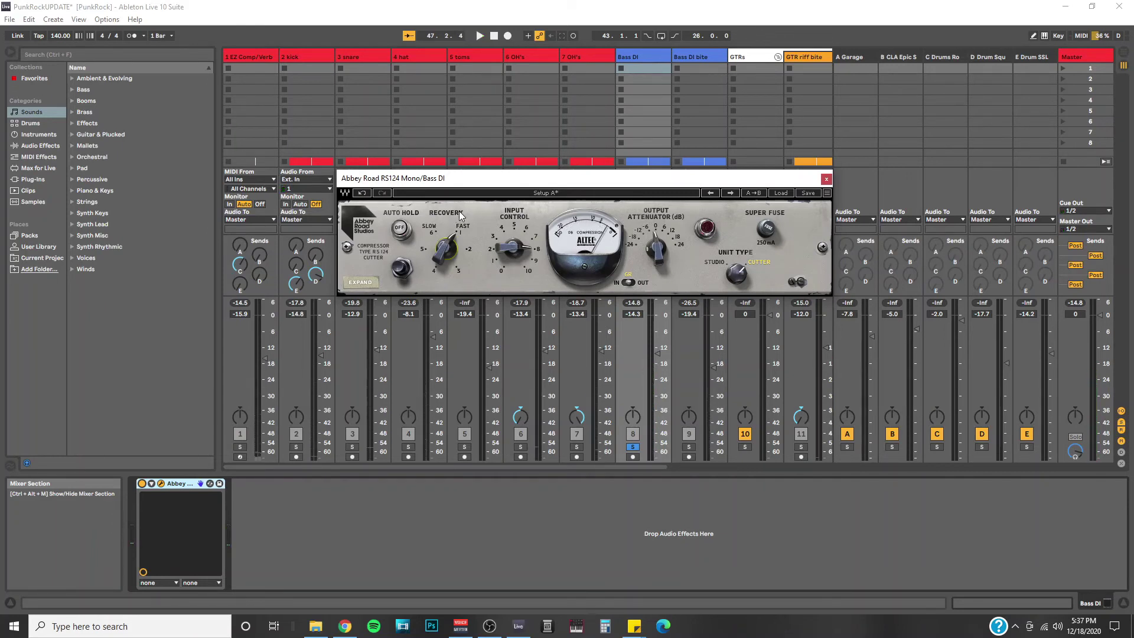
click(767, 230)
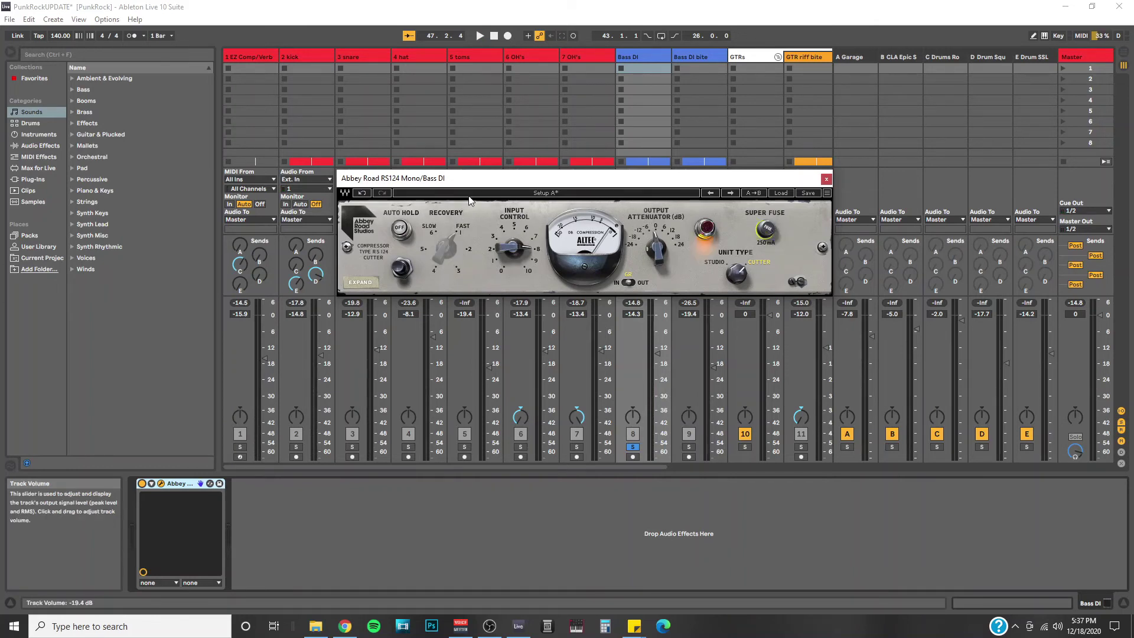
key(space)
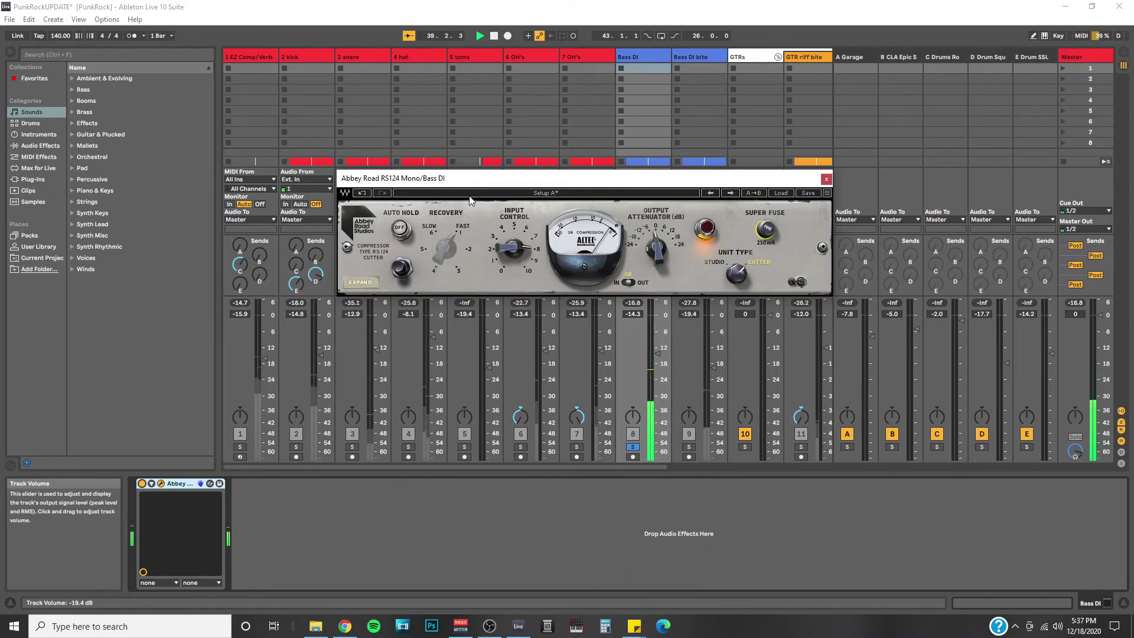
key(space)
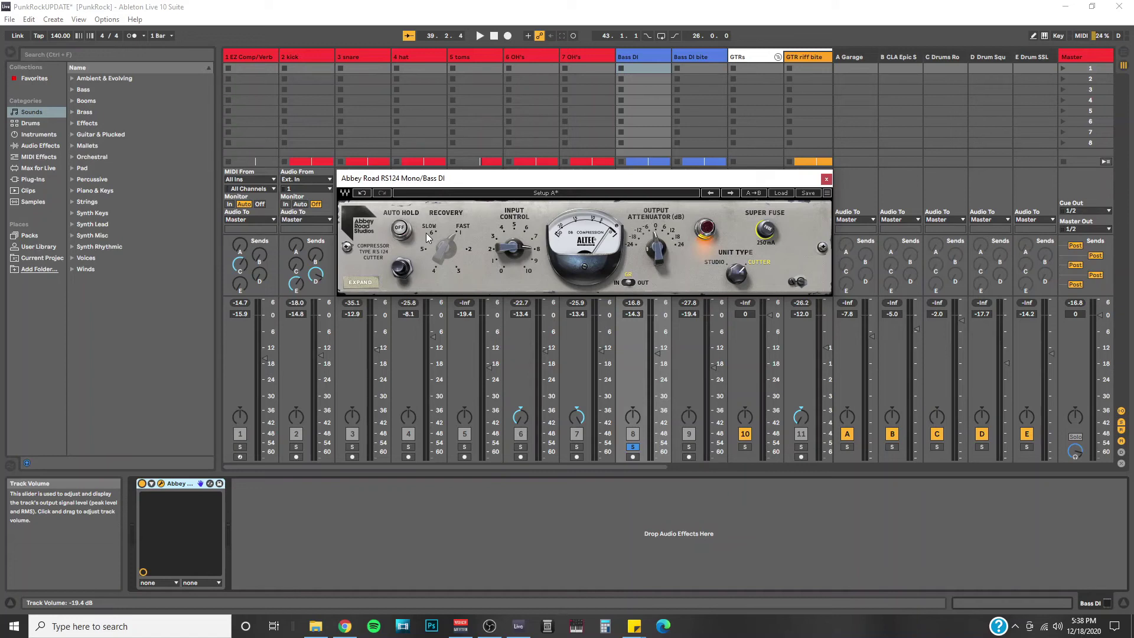
key(space)
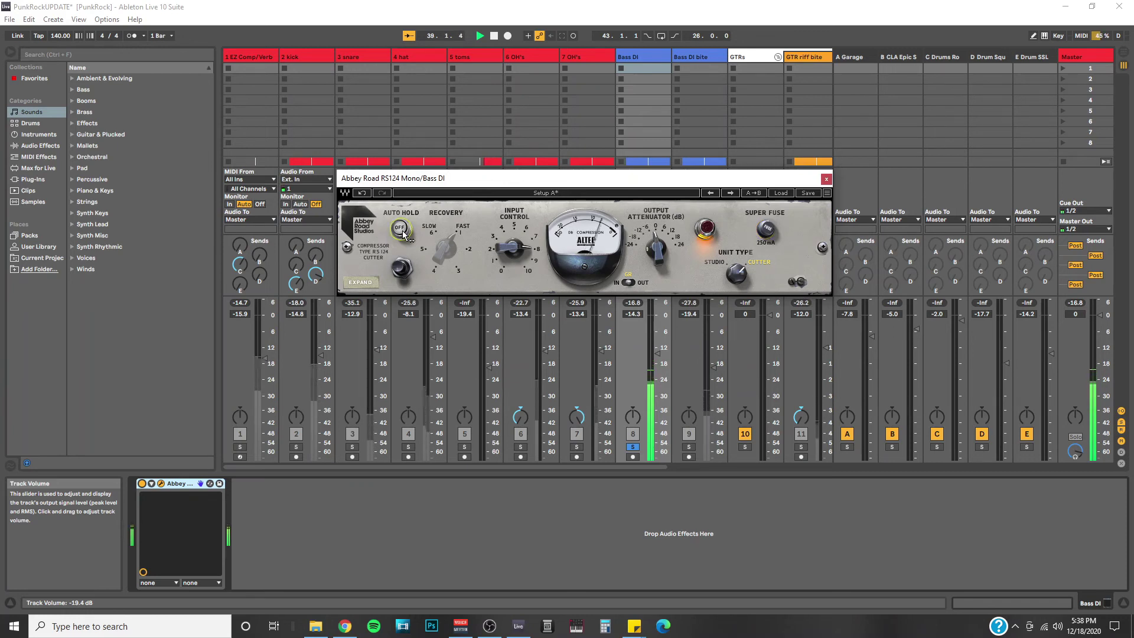
click(402, 230)
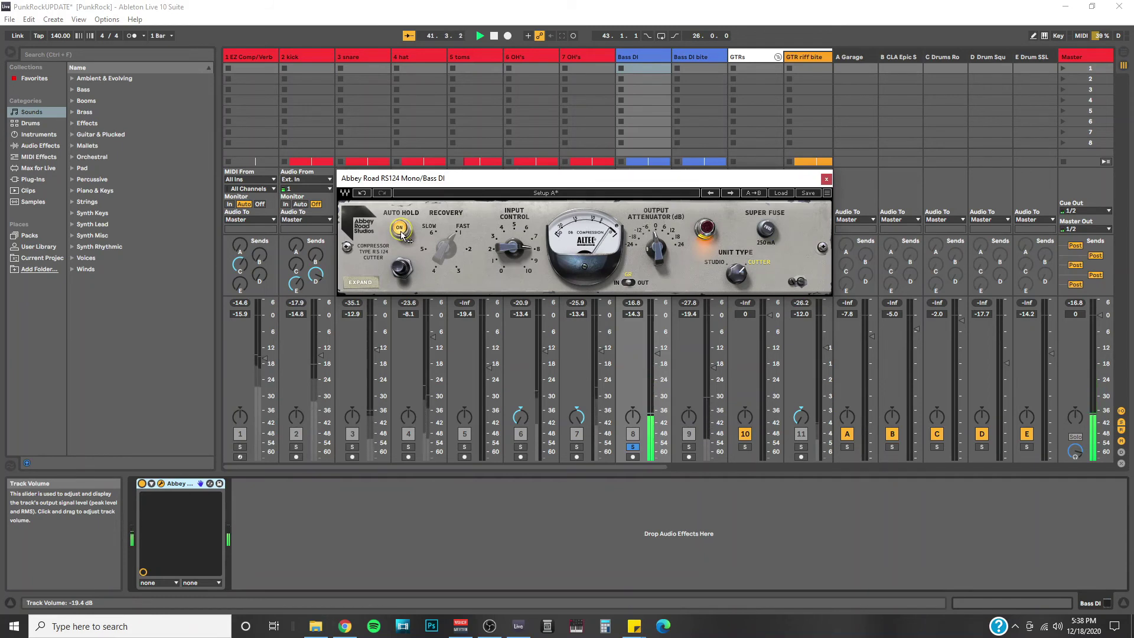
click(400, 228)
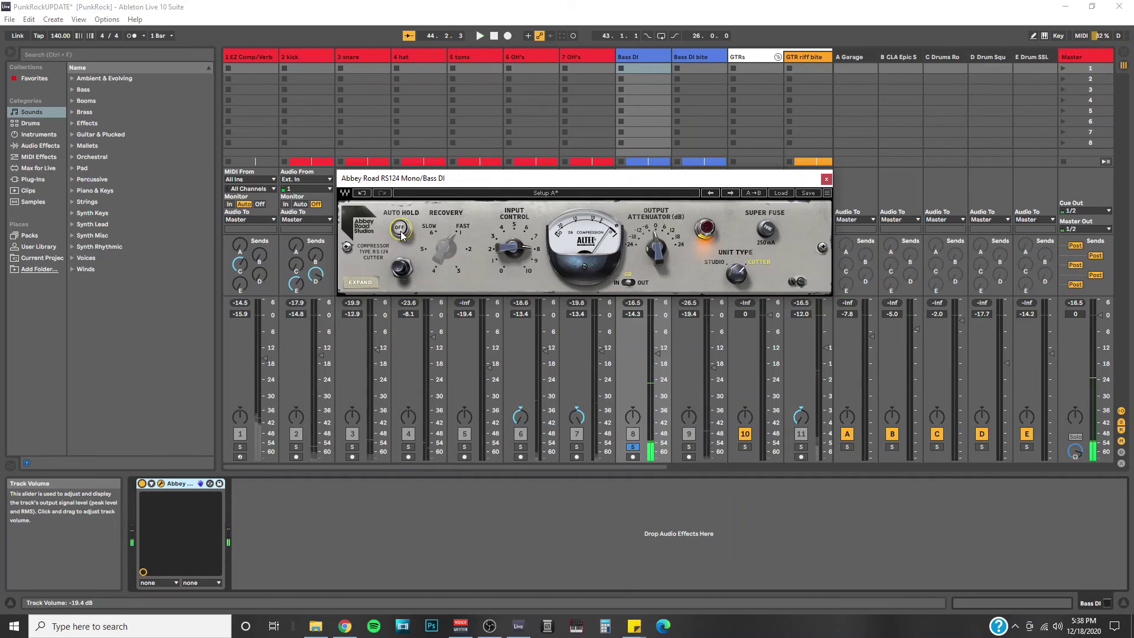
key(space)
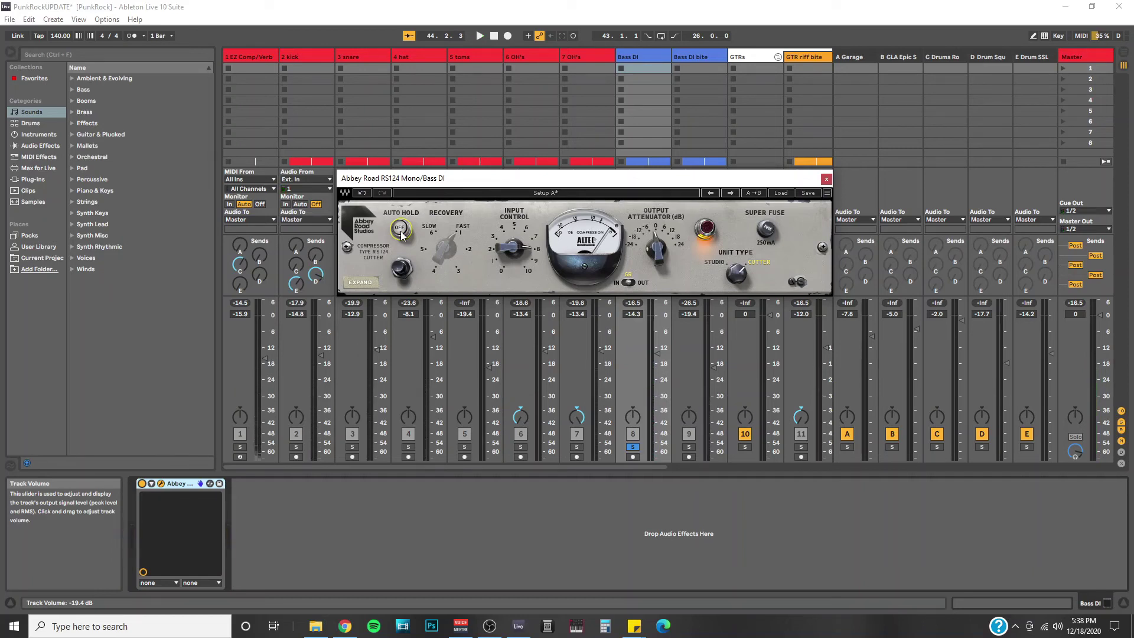